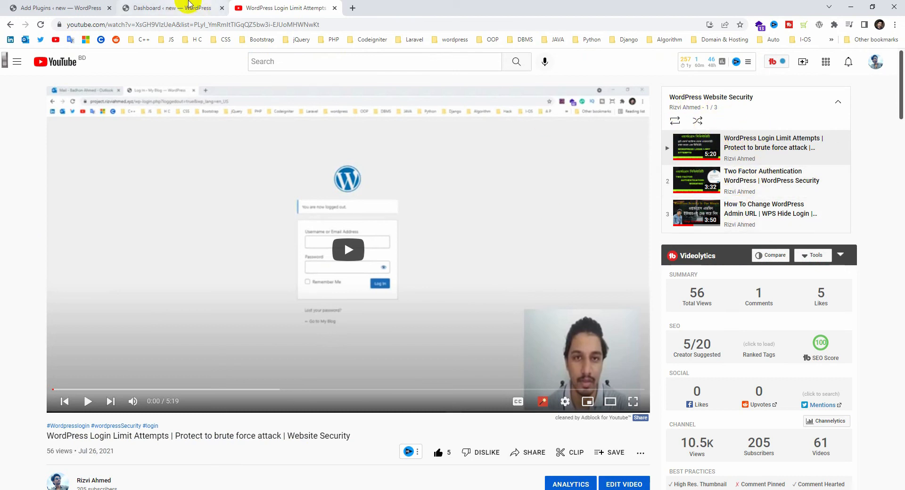
Step: Switch to the WordPress admin, activate the Inactive Logout plugin from the plugin search results, and open its configuration page
left_click(193, 4)
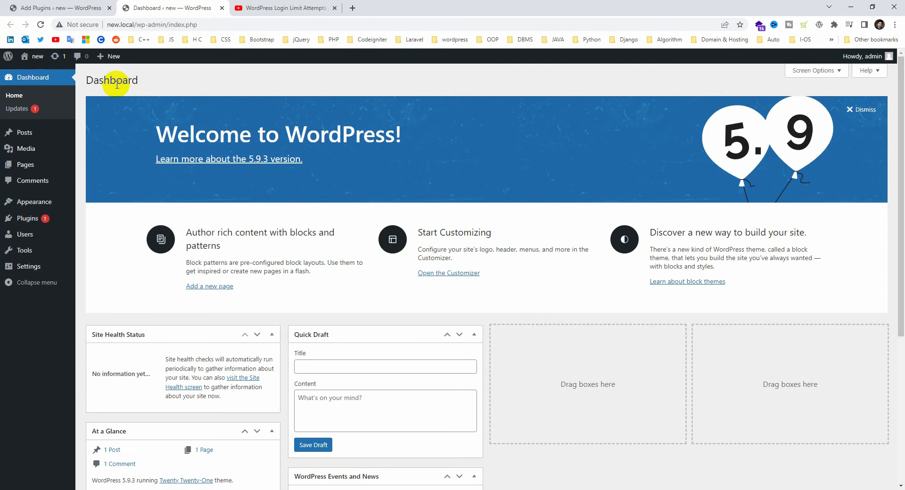
left_click(66, 84)
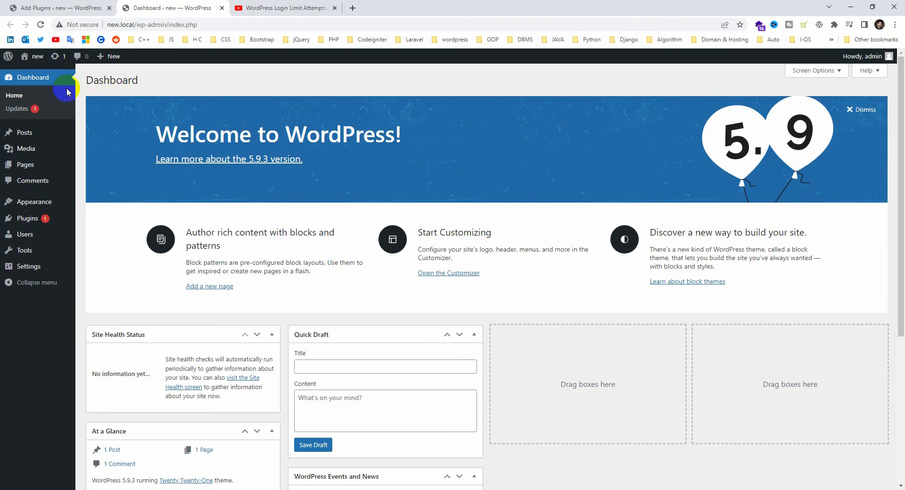
left_click(69, 4)
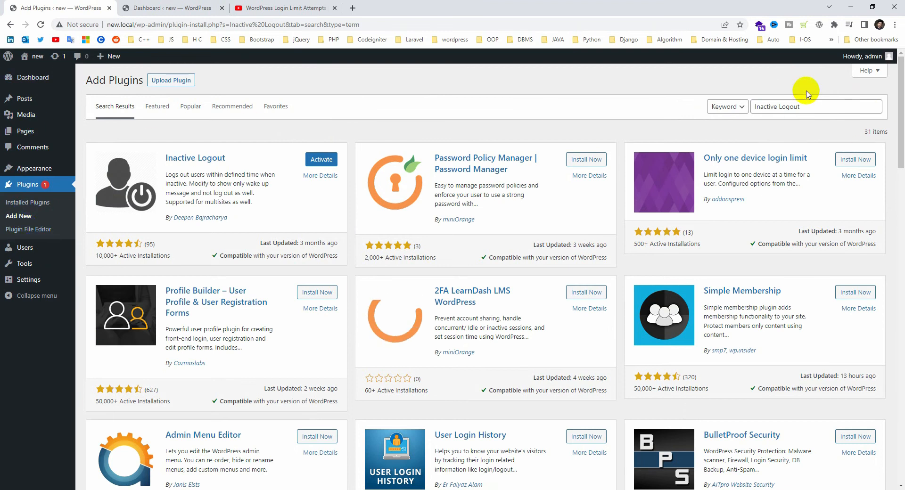
left_click(811, 106)
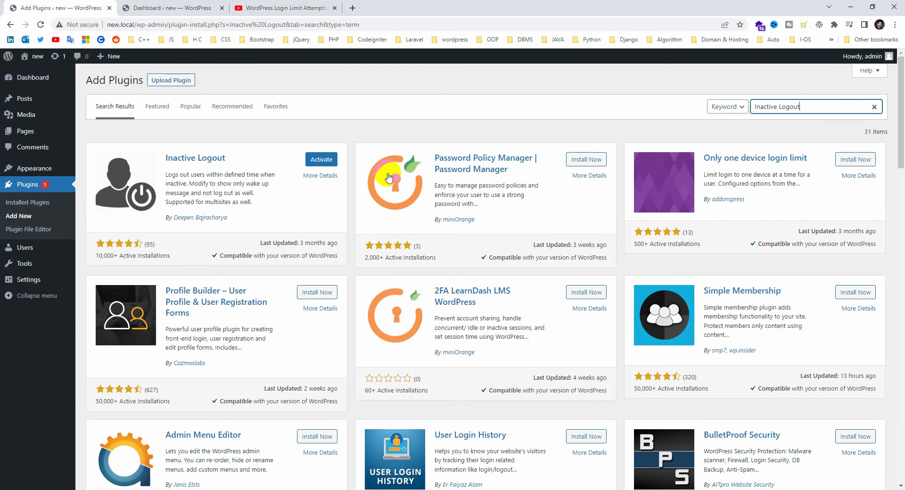
left_click(320, 162)
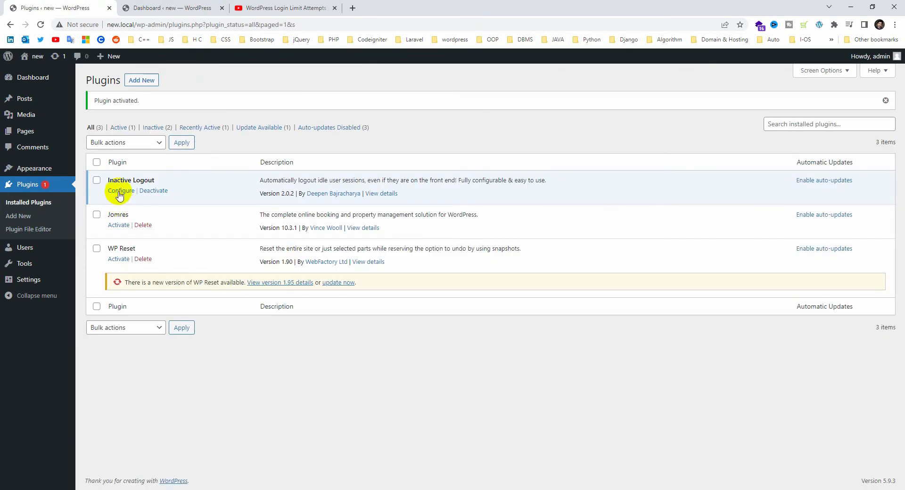
left_click(118, 193)
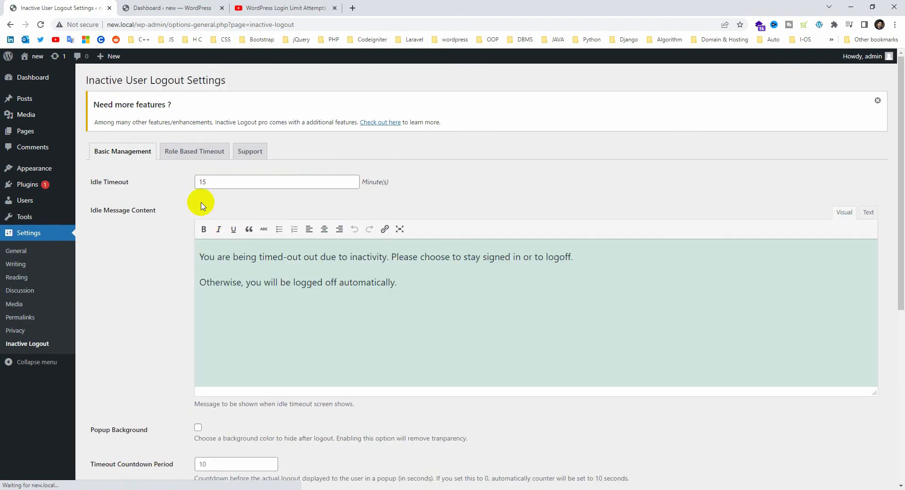
Step: Review the idle timeout, idle message and countdown options in the plugin's basic management settings
scroll(146, 263, "down", 6)
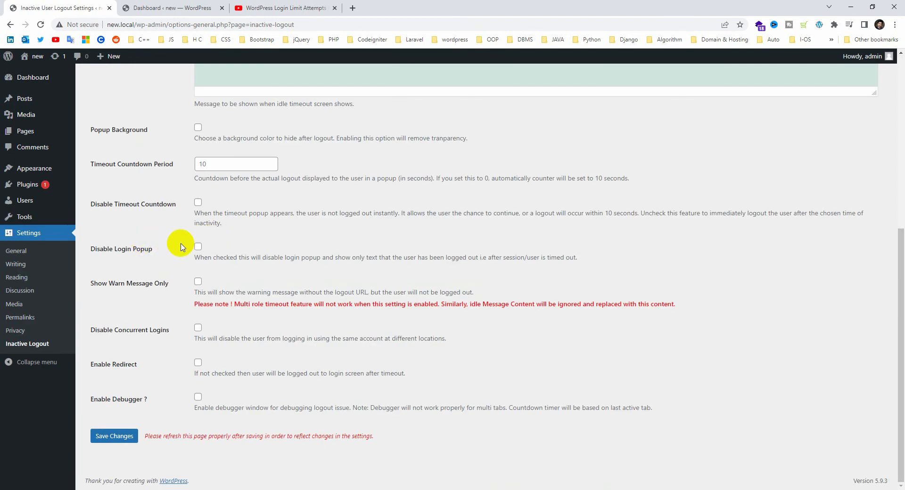
scroll(189, 246, "up", 6)
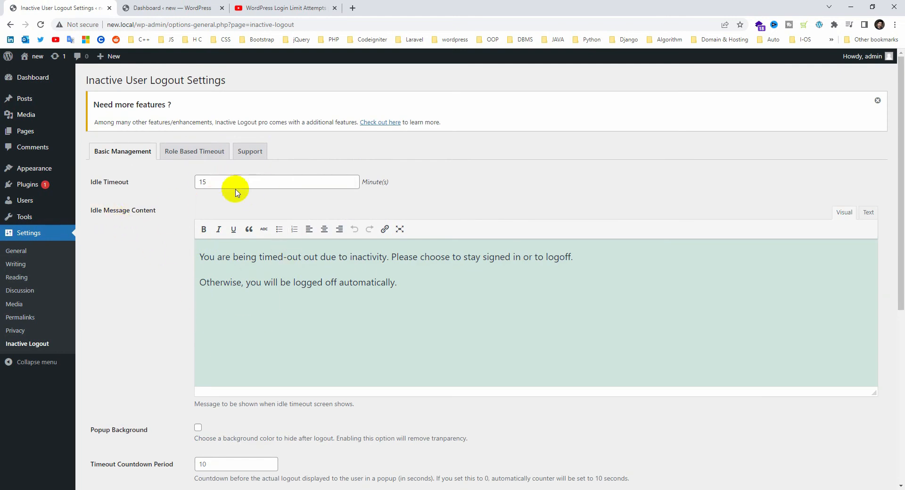
left_click(220, 185)
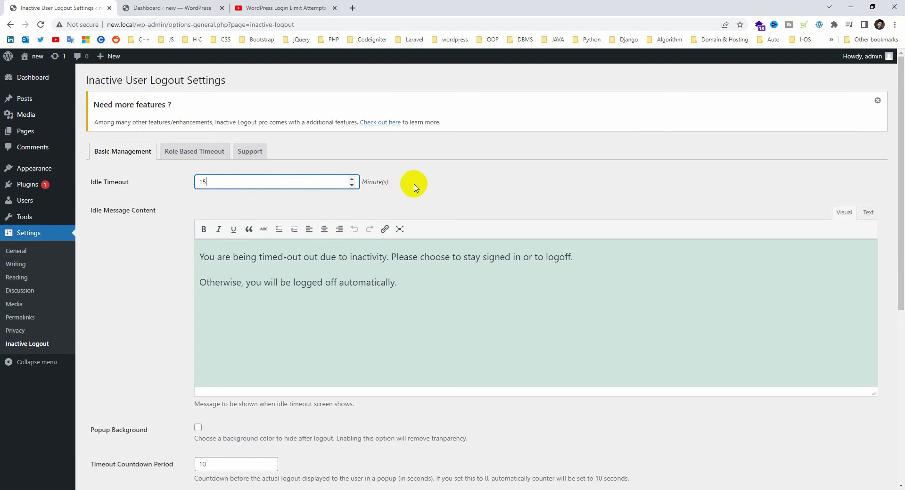
scroll(417, 187, "down", 6)
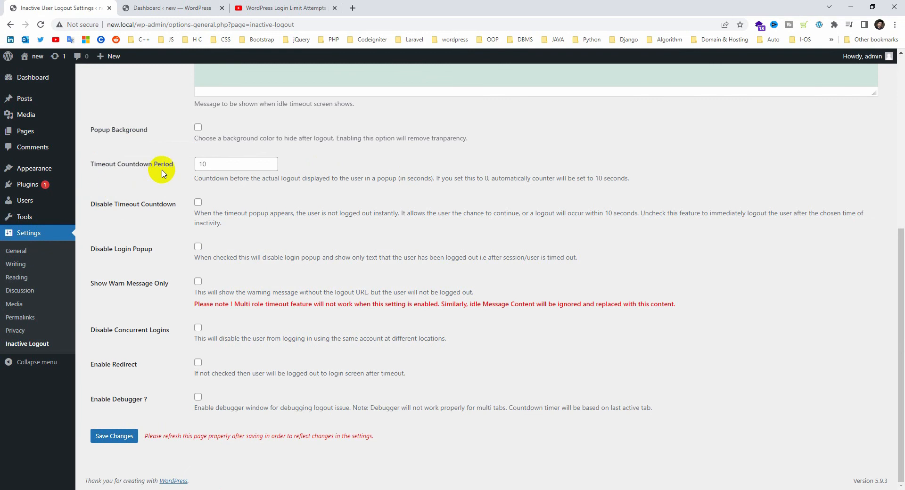
scroll(164, 172, "up", 2)
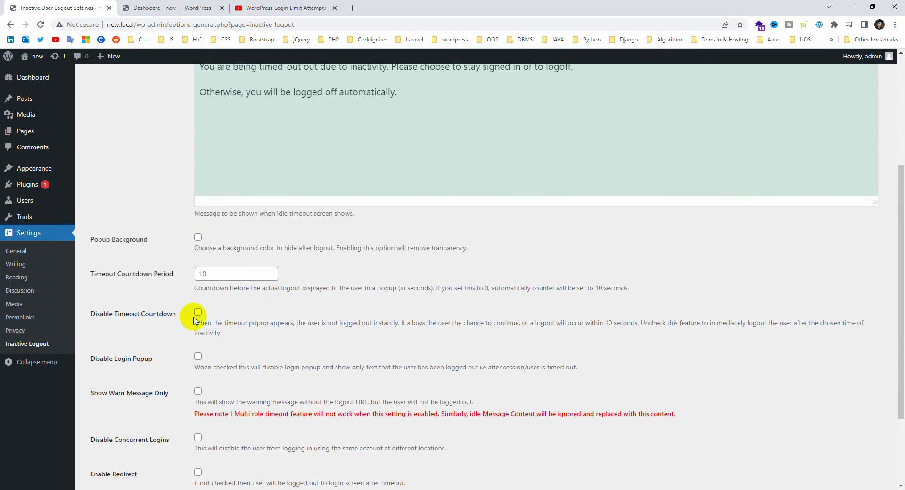
Step: Try the Disable Timeout Countdown option and turn it off again
left_click(198, 313)
scroll(286, 307, "down", 2)
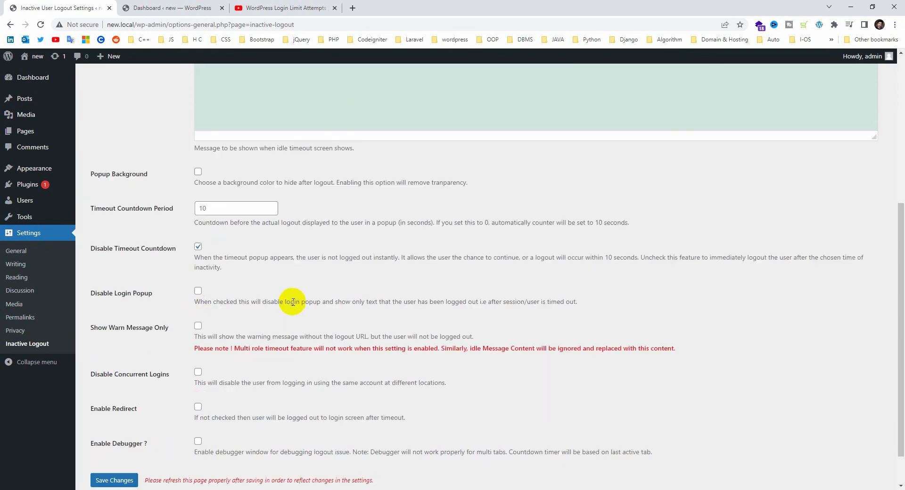
left_click(199, 203)
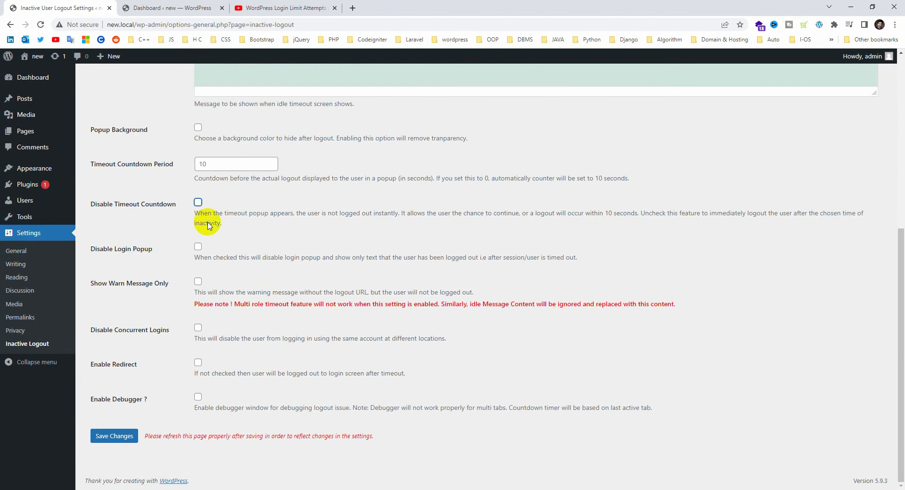
Step: Try the Enable Redirect option and inspect its Redirect Page choices and Custom URL Redirect field
left_click(198, 362)
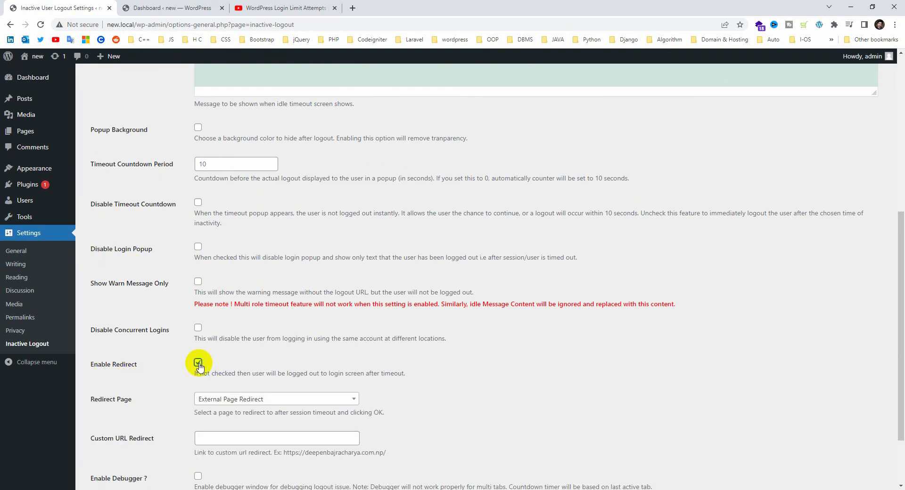
scroll(302, 326, "down", 2)
left_click(257, 323)
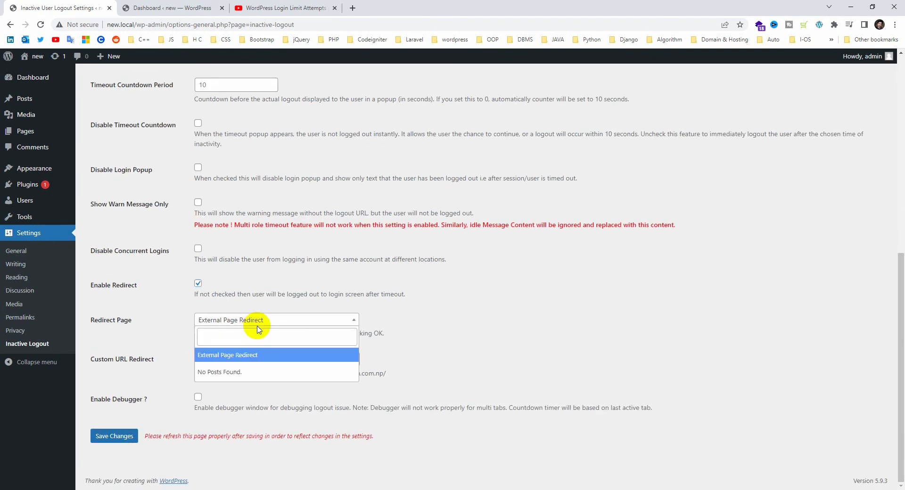
left_click(356, 320)
left_click(249, 363)
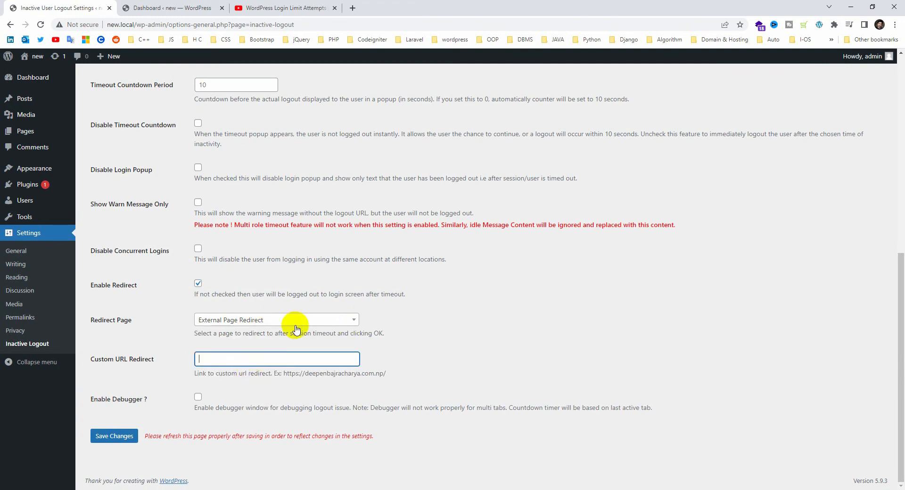
left_click(198, 397)
left_click(306, 321)
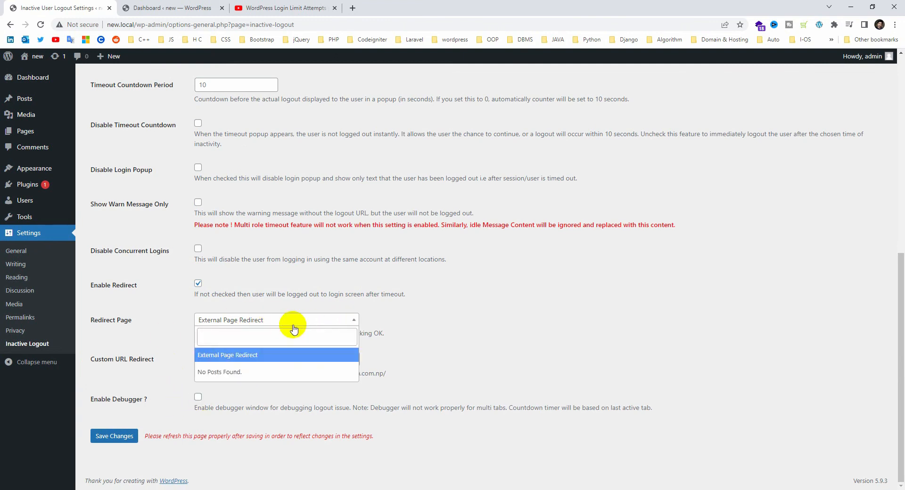
left_click(198, 284)
scroll(238, 288, "up", 7)
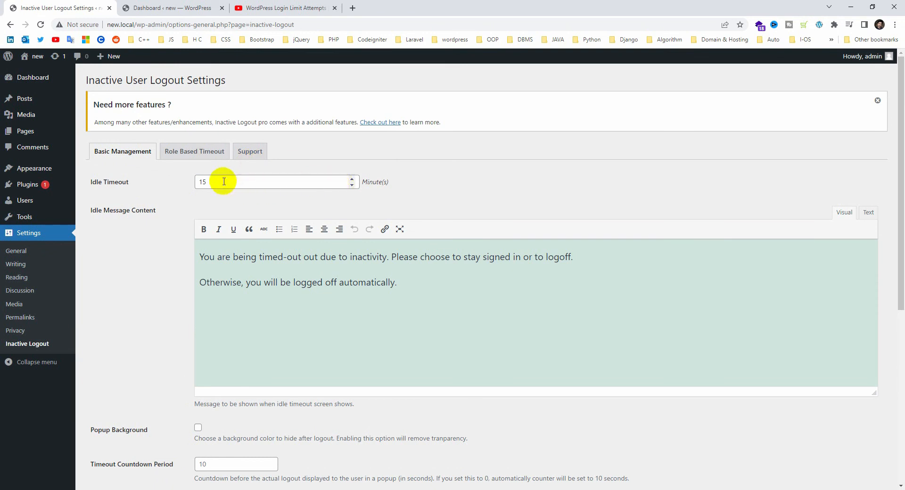
Step: Enable Multi-Role Timeout in the role-based settings and add the Administrator and Editor roles to the multi-user feature
left_click(186, 156)
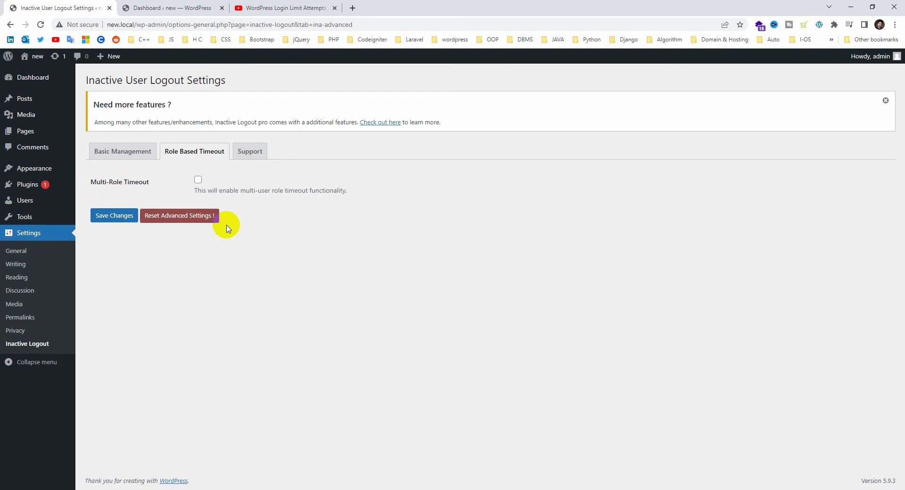
left_click(198, 181)
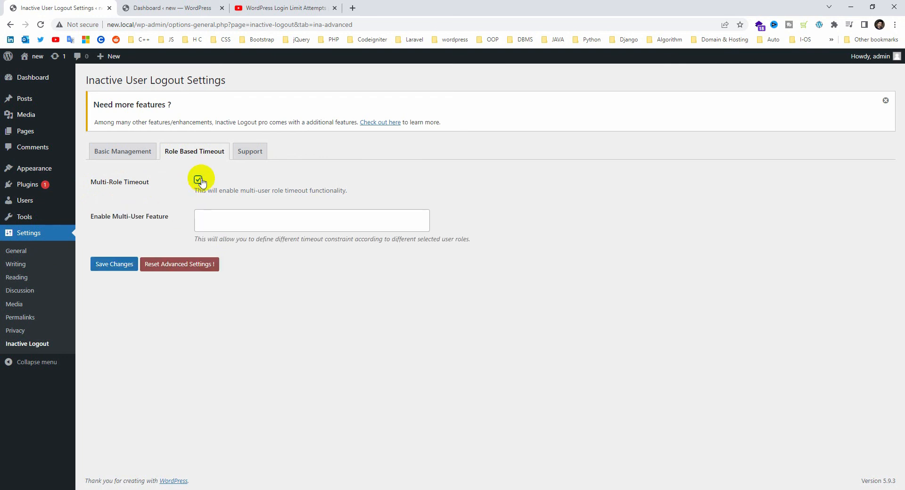
left_click(215, 214)
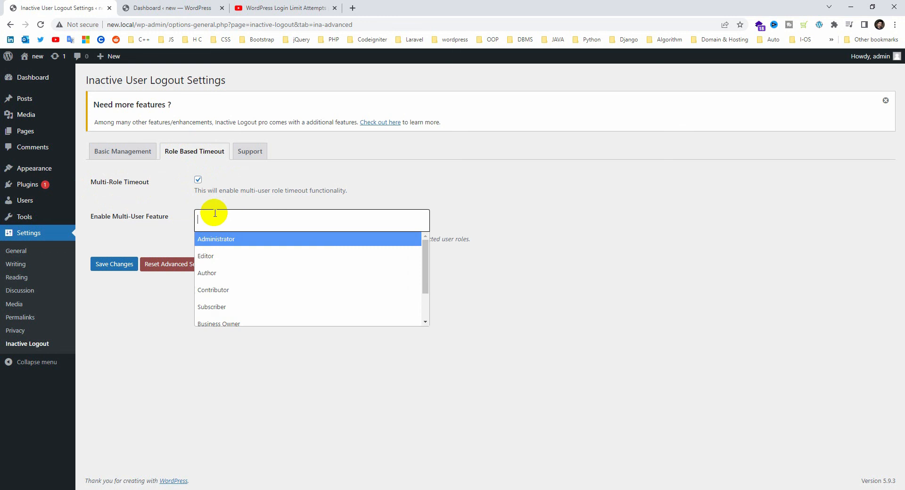
left_click(215, 241)
left_click(257, 218)
left_click(234, 266)
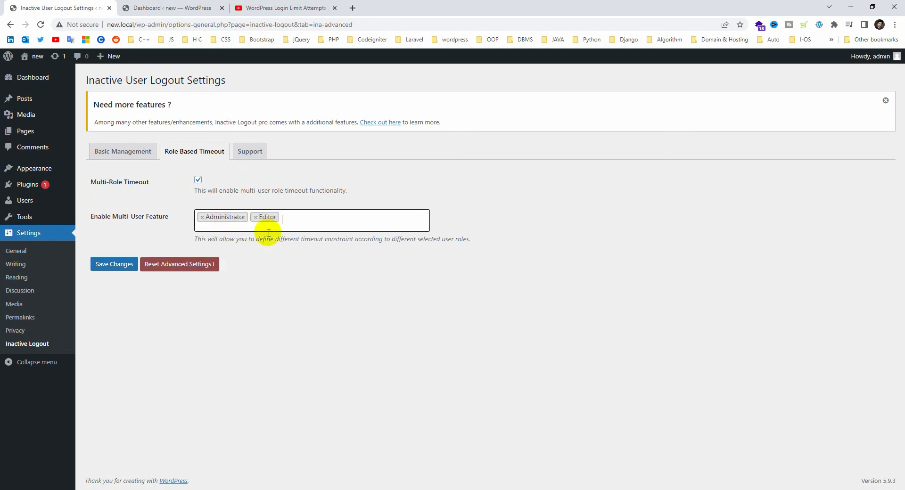
Step: Add the Author, Subscriber and Shop manager roles to the multi-user feature and save the changes
left_click(283, 221)
left_click(242, 273)
left_click(303, 228)
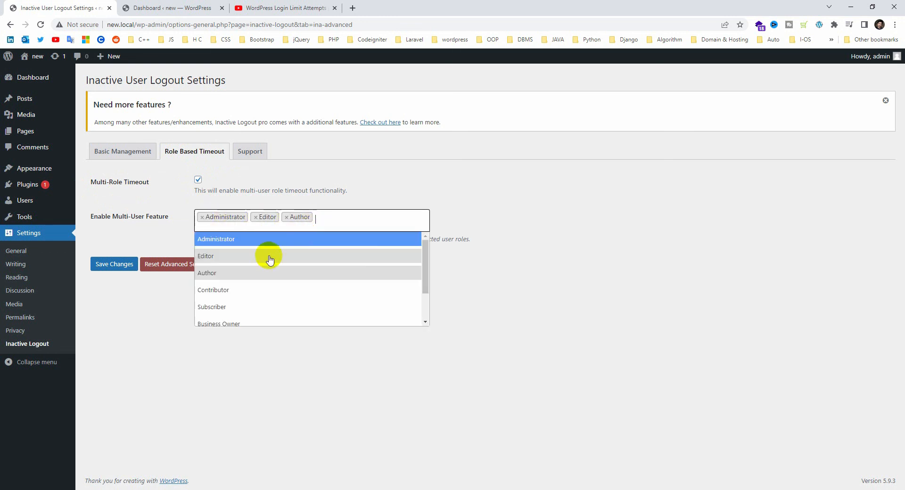
left_click(226, 305)
left_click(366, 223)
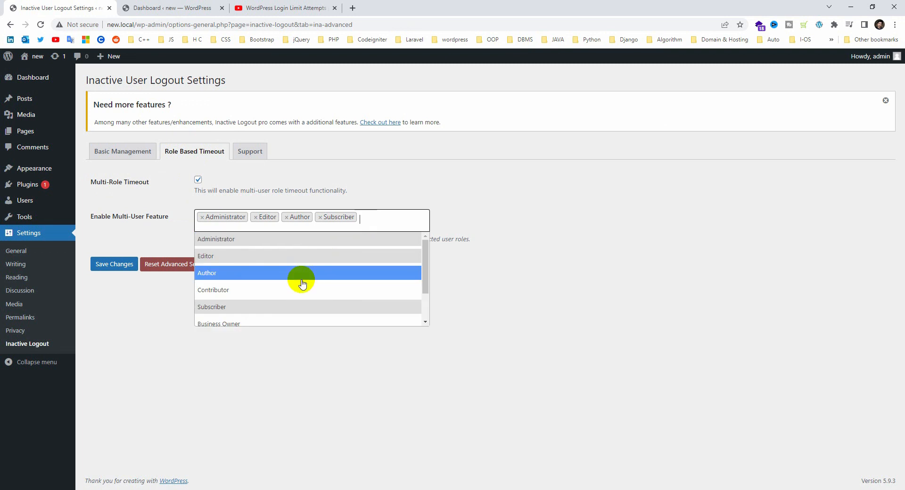
scroll(264, 282, "down", 1)
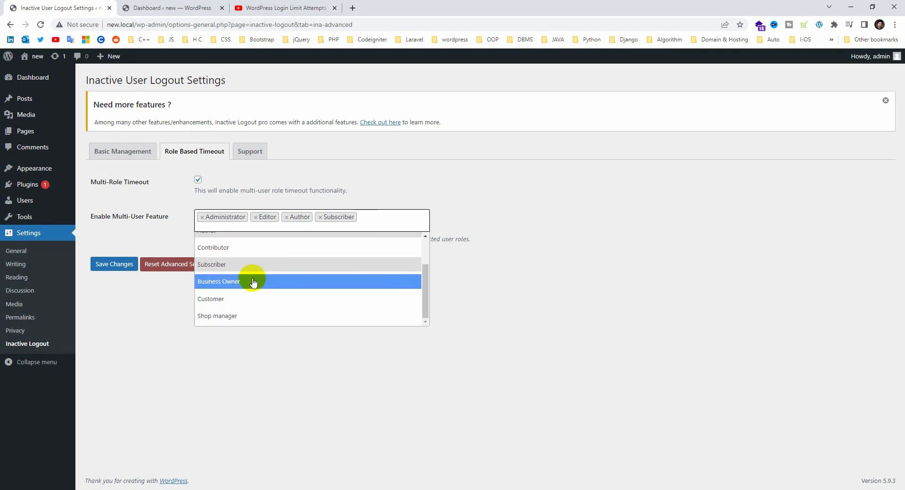
left_click(219, 316)
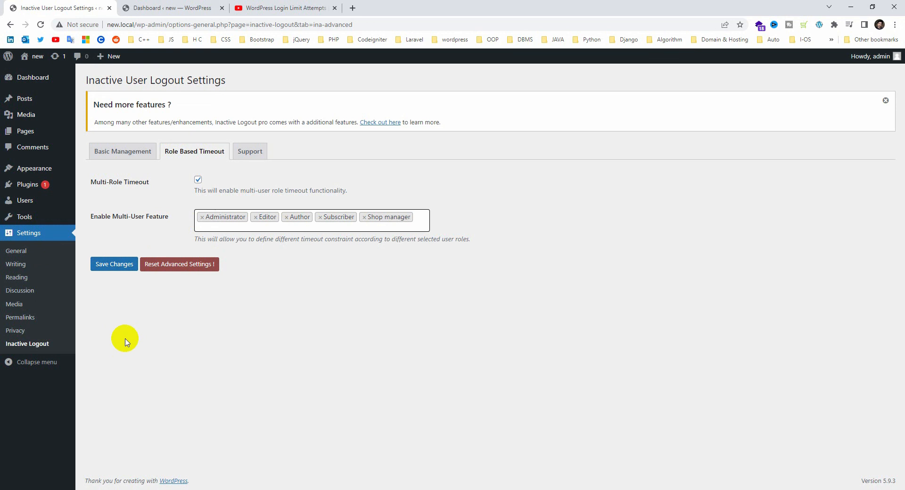
left_click(109, 264)
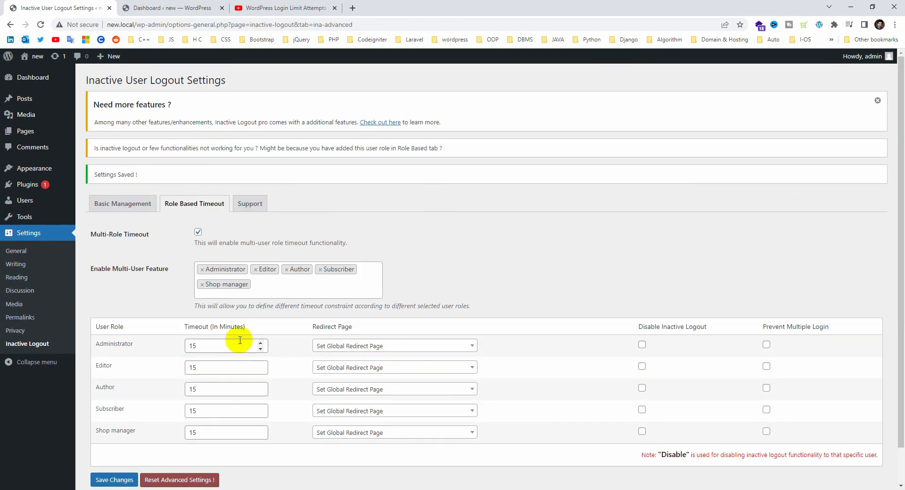
Step: Inspect the Administrator role's timeout and its available redirect pages in the role table
scroll(234, 339, "down", 1)
left_click_drag(219, 307, 147, 310)
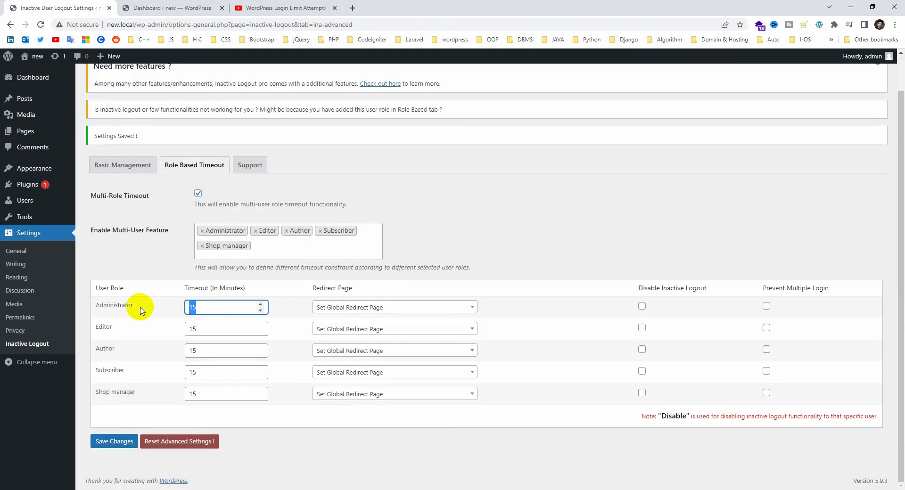
left_click(376, 309)
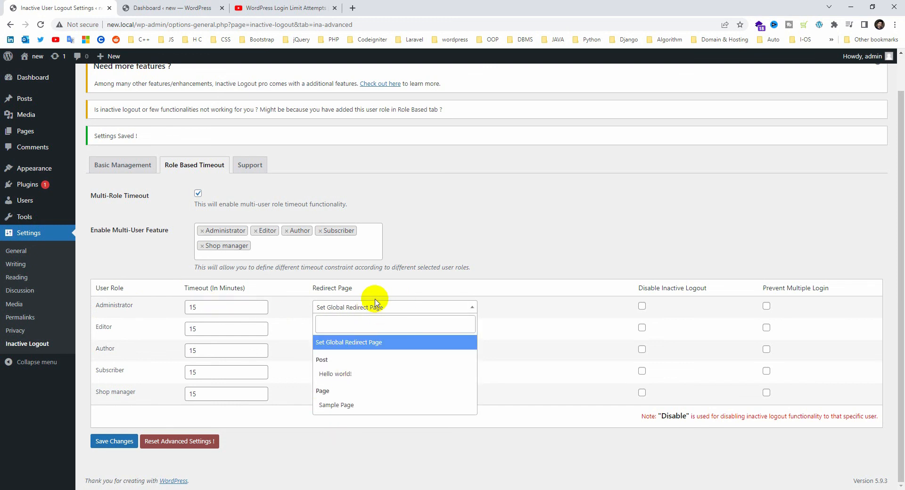
left_click(371, 309)
Step: Set the timeout to 5 minutes for Editor, Author and Subscriber and 10 minutes for Shop manager, and save the changes
left_click_drag(242, 328, 157, 329)
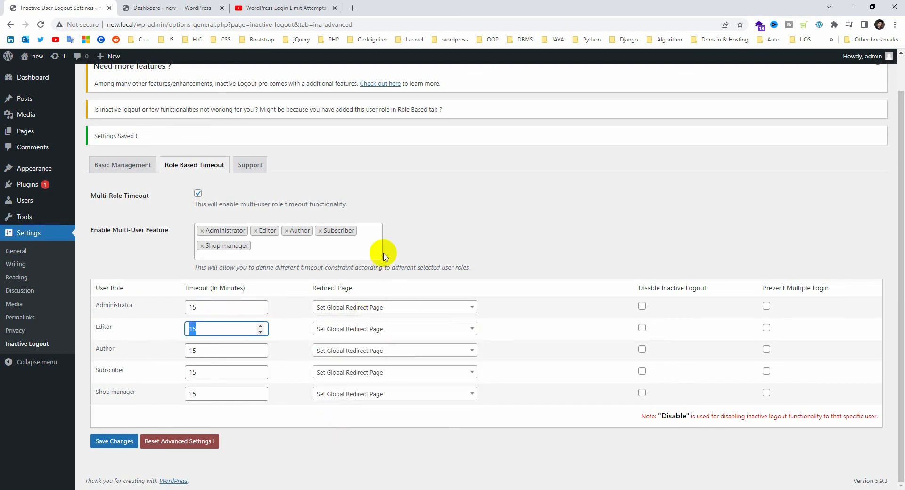
type("5")
left_click_drag(210, 352, 177, 349)
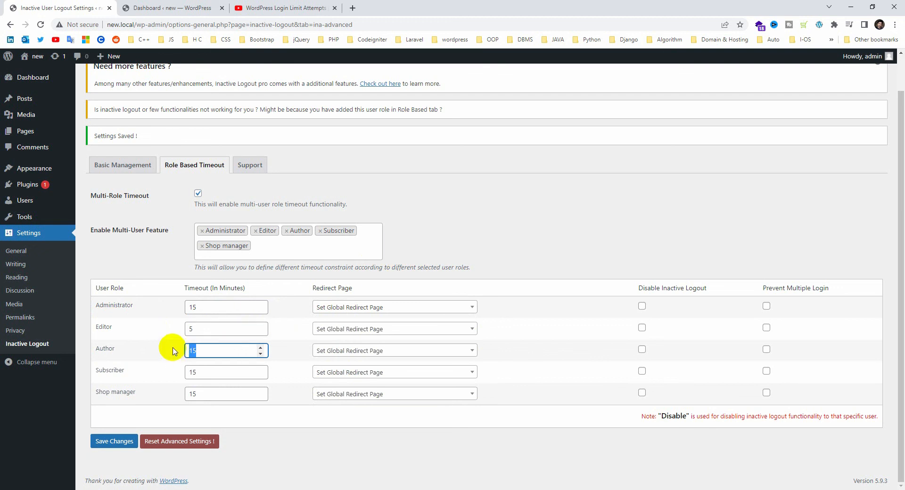
type("5")
left_click_drag(220, 372, 151, 371)
type("5")
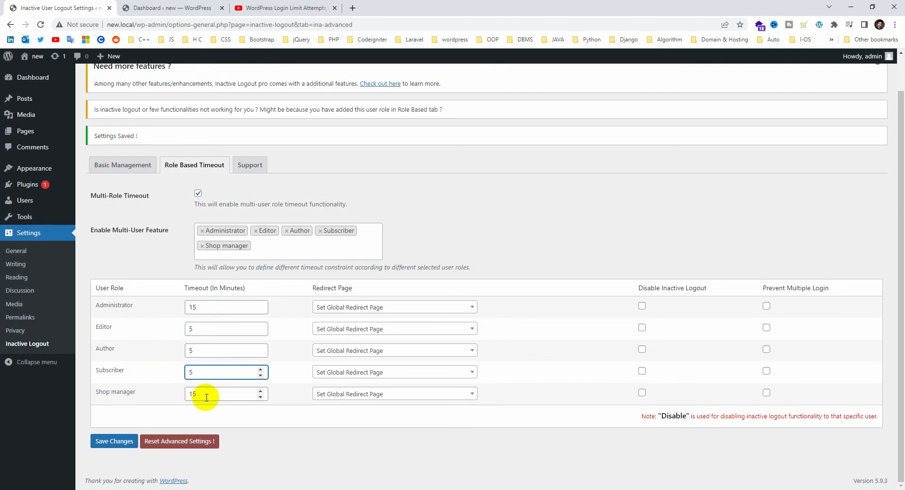
left_click_drag(210, 396, 158, 380)
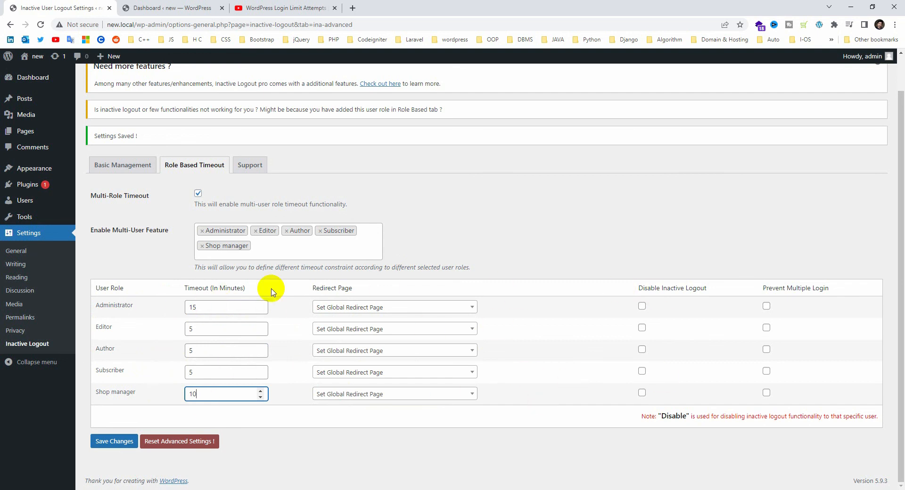
left_click(594, 241)
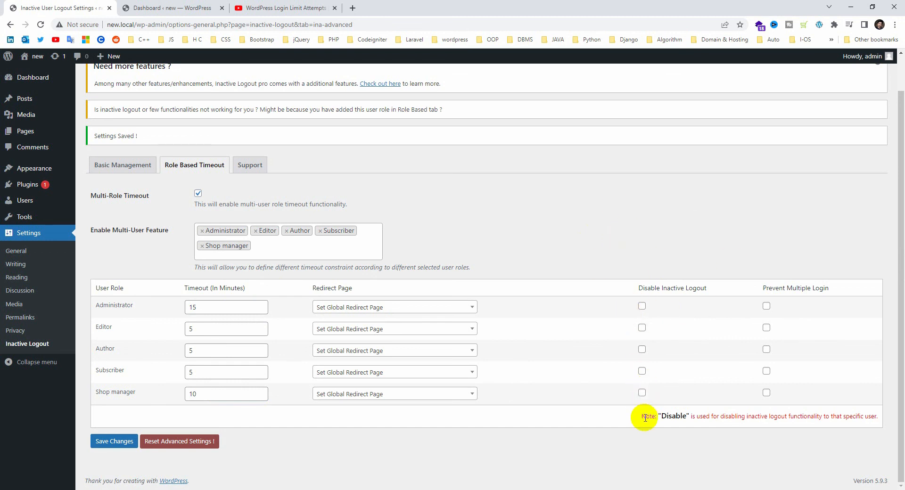
left_click(118, 445)
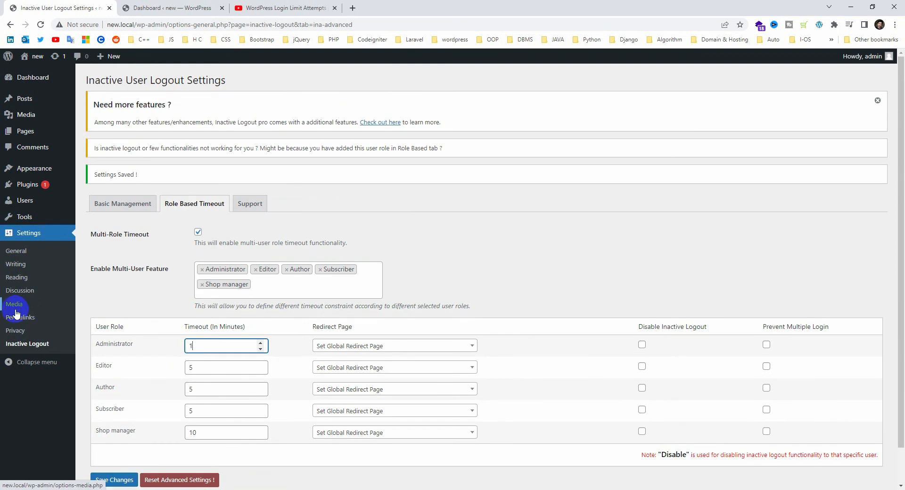
Step: Save the role-based timeout settings with Administrator set to 1 minute and go to the WordPress dashboard
left_click(108, 481)
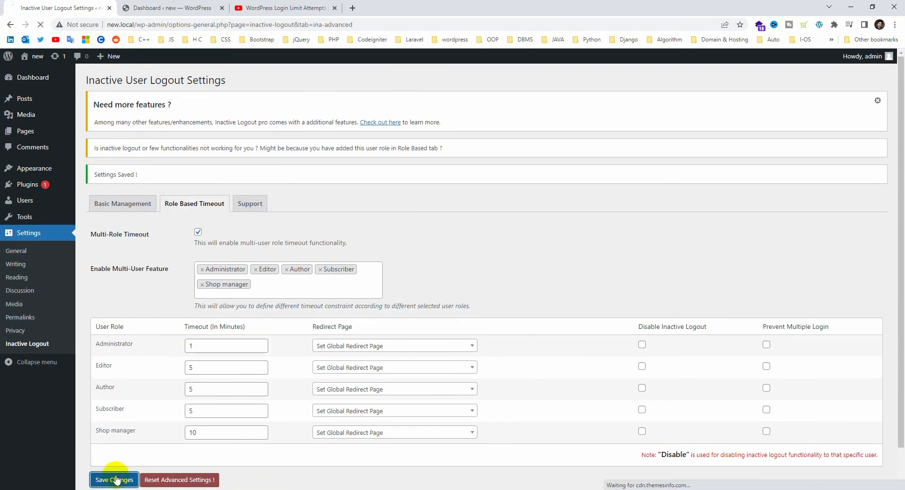
left_click(25, 84)
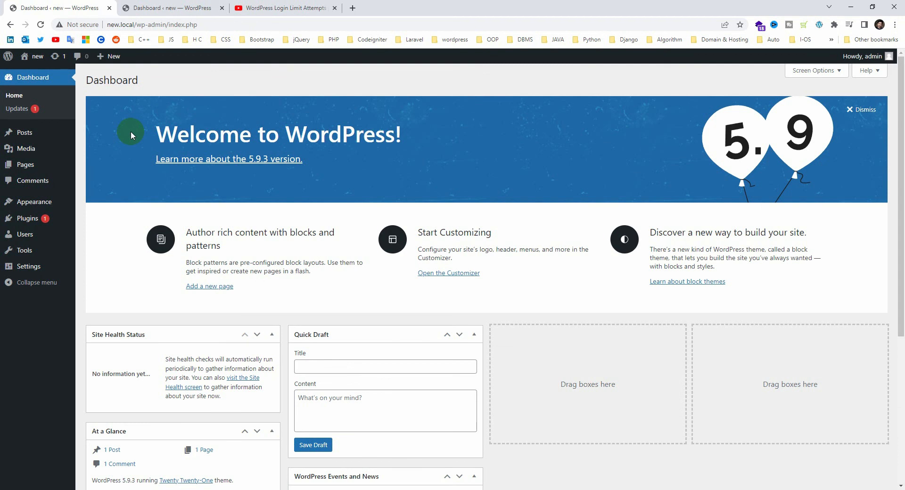
Step: Search Google for "stopwatch" in a new browser tab
left_click(351, 8)
type("stop")
key("Down")
key("Down")
key("Return")
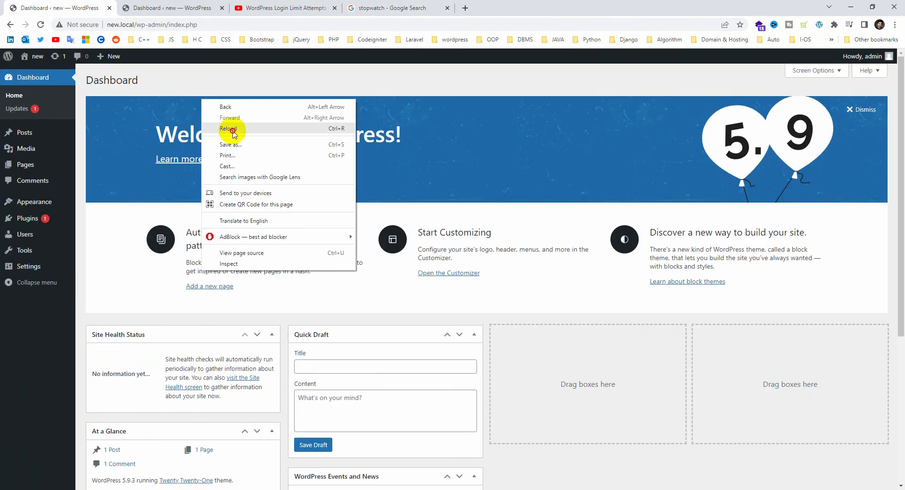
Step: Reload the WordPress dashboard and run the Google stopwatch for just over one minute while the site stays idle
left_click(239, 126)
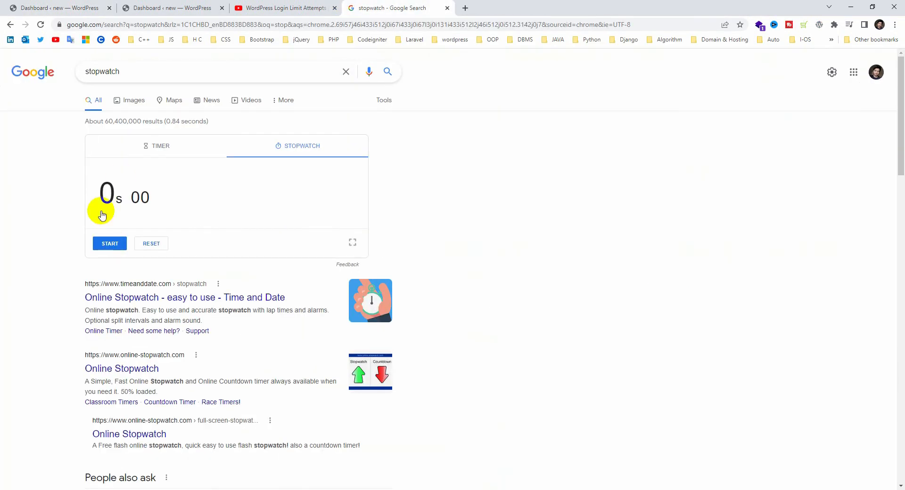
left_click(111, 244)
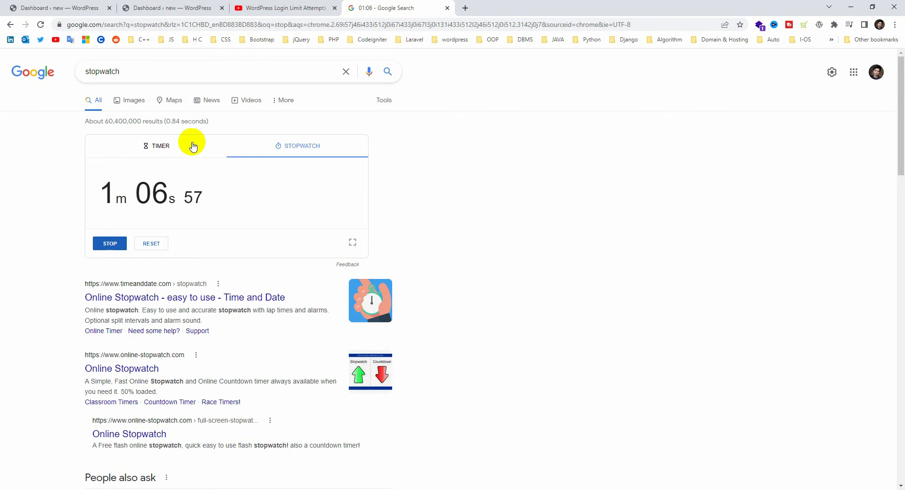
left_click(109, 243)
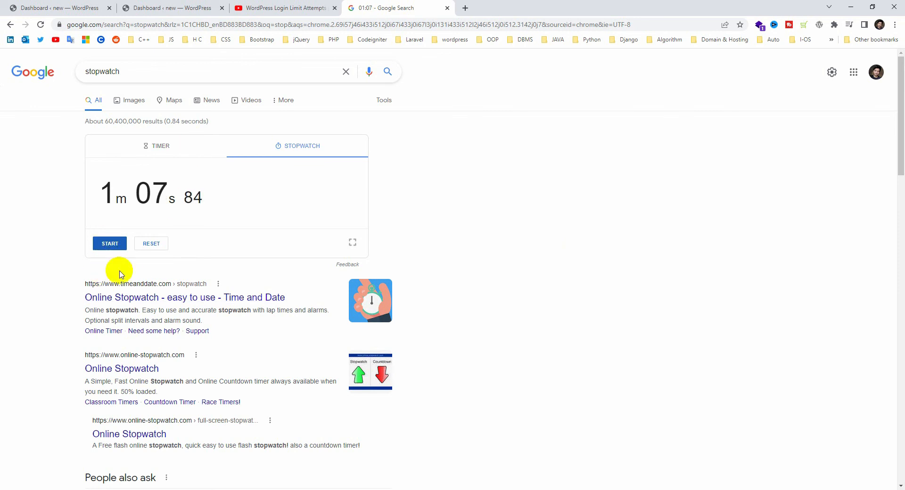
Step: Examine the username and password fields of the session timeout form on the idle dashboard, and reload the page
left_click(40, 5)
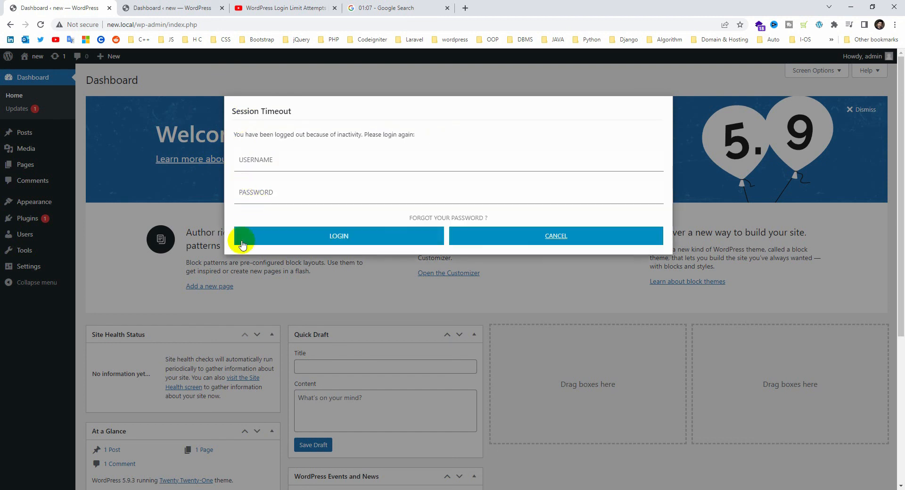
left_click(299, 159)
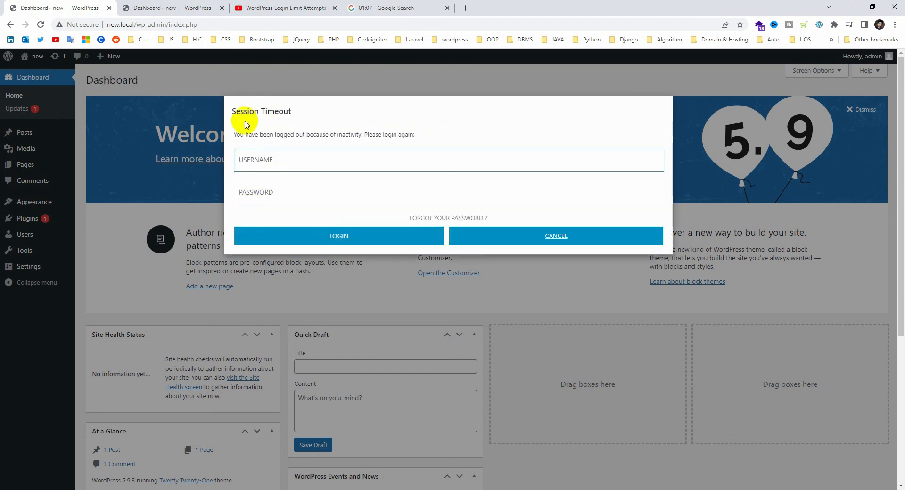
left_click(276, 192)
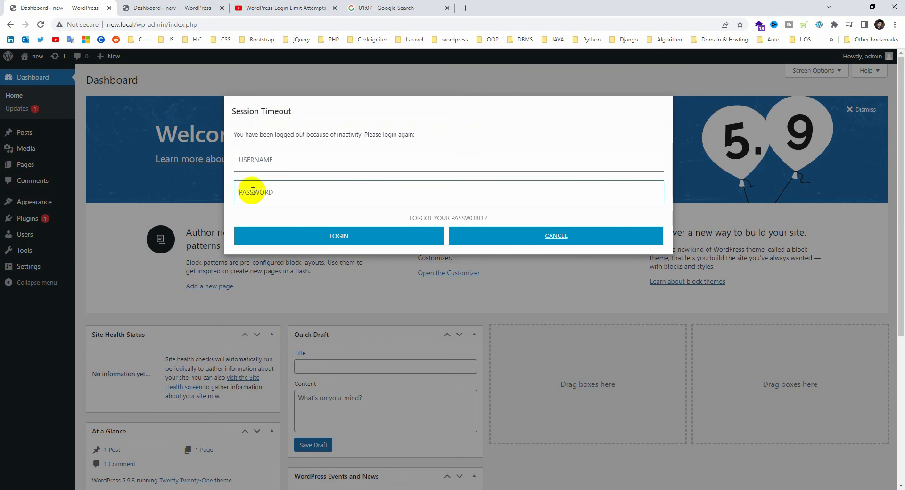
left_click(41, 25)
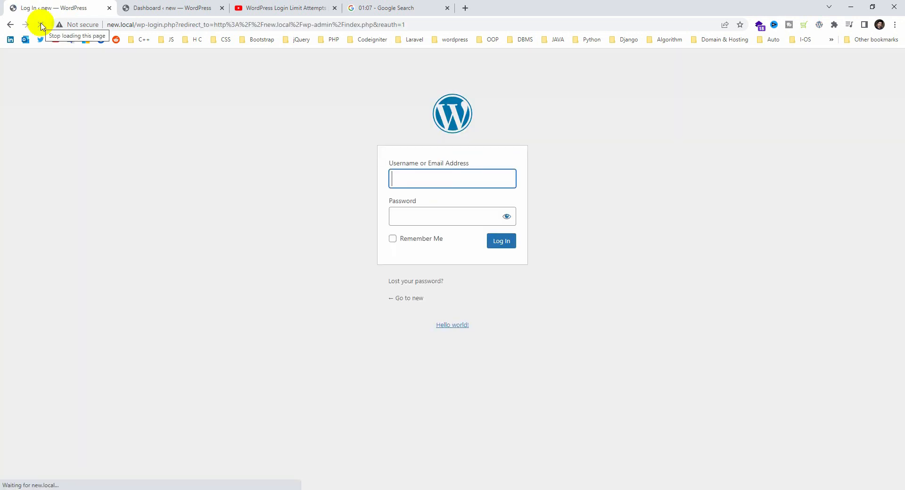
Step: Inspect the WordPress login page and compare it with the session state of the dashboard open in the second browser tab
left_click(455, 178)
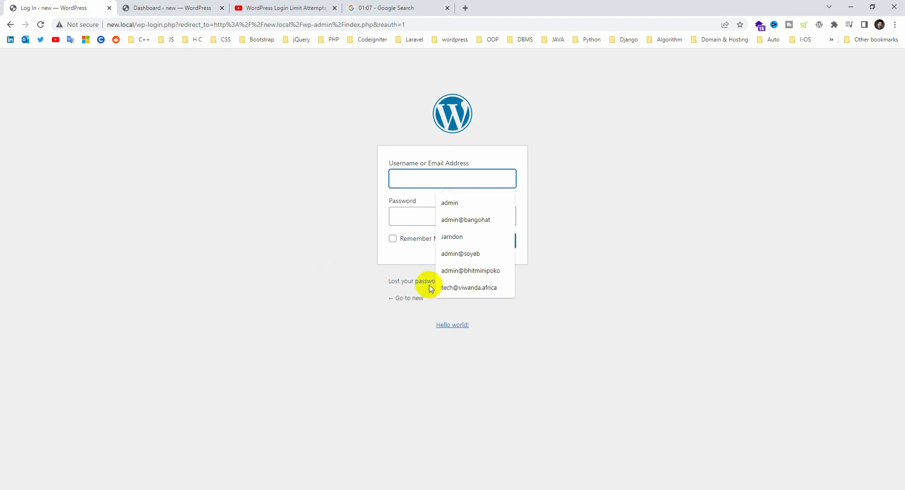
left_click(172, 7)
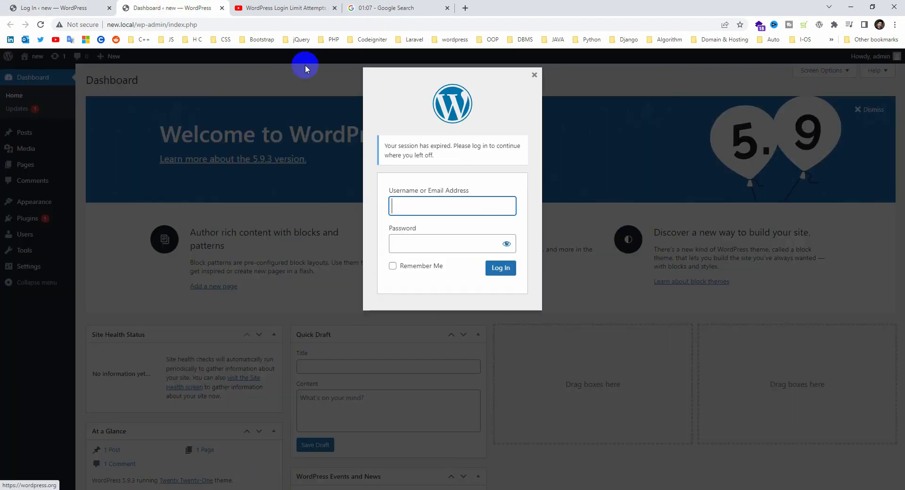
left_click(82, 8)
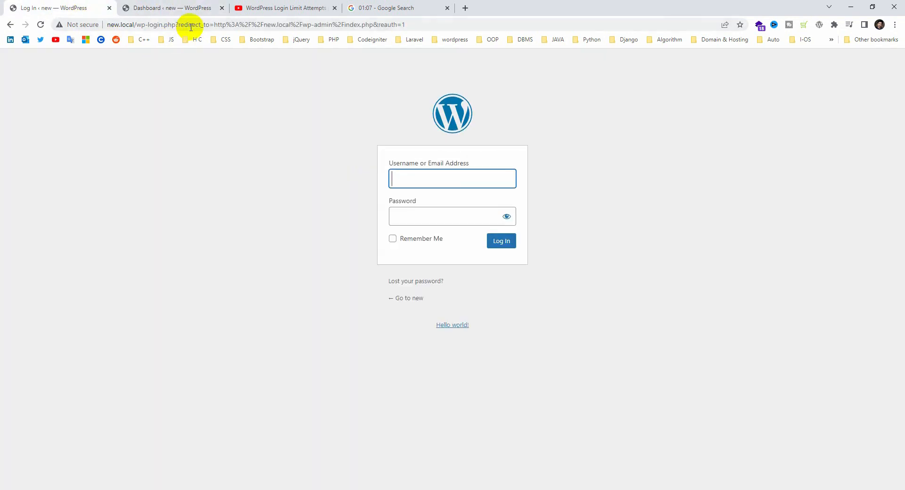
left_click(178, 7)
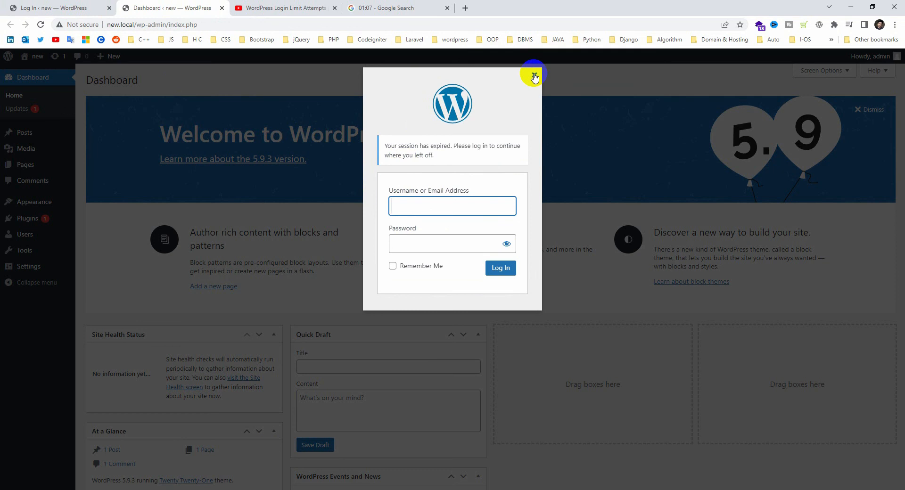